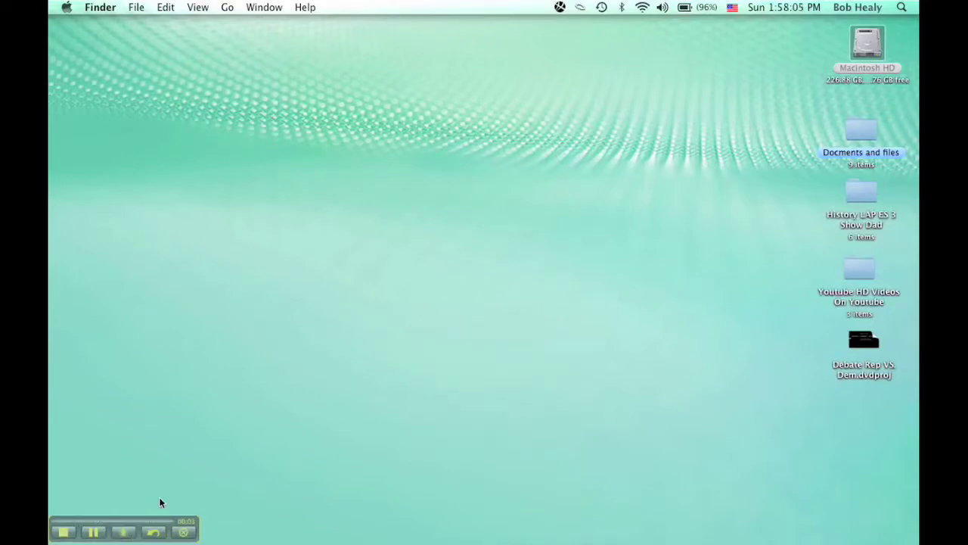
Step: Launch System Preferences from the Apple menu
click(66, 7)
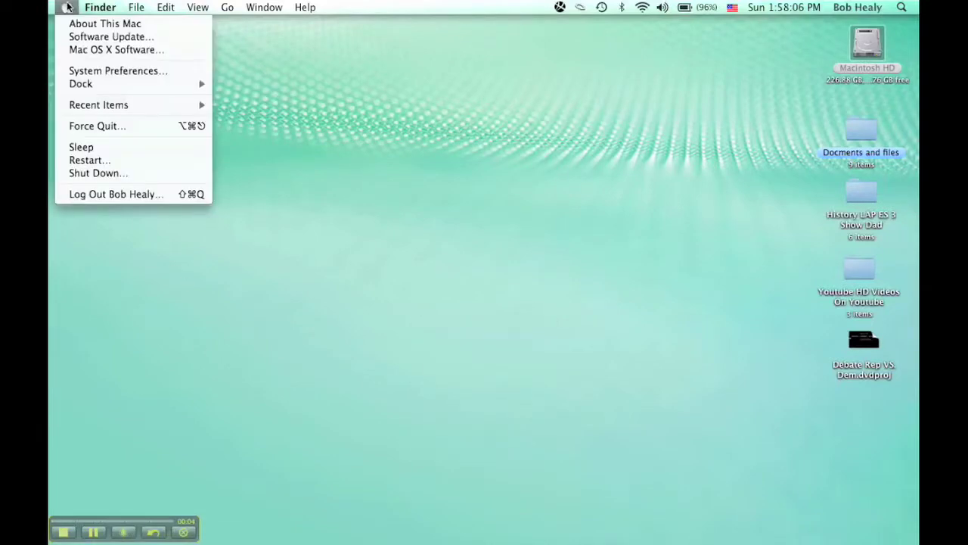
click(86, 71)
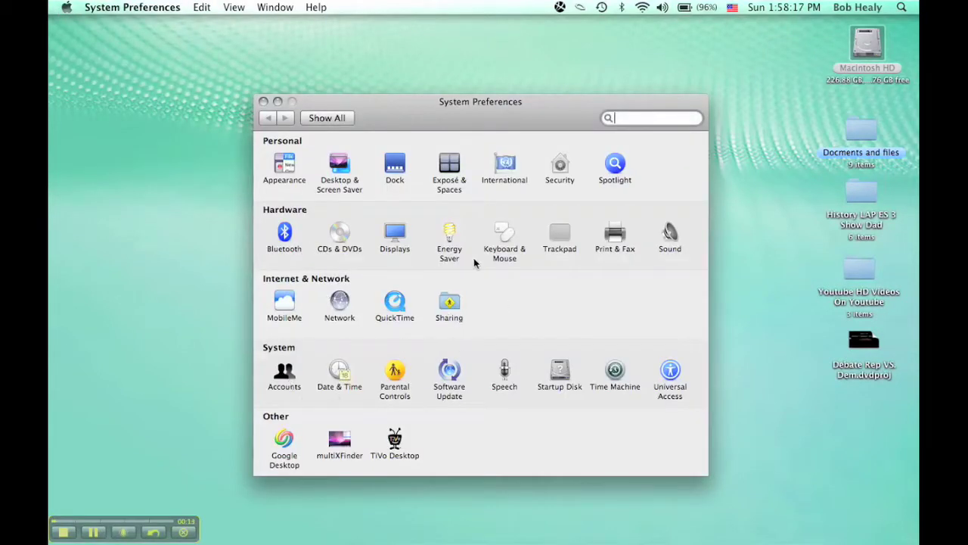
Step: In Exposé & Spaces, leave Enable Spaces checked and the menu-bar space number off
click(446, 173)
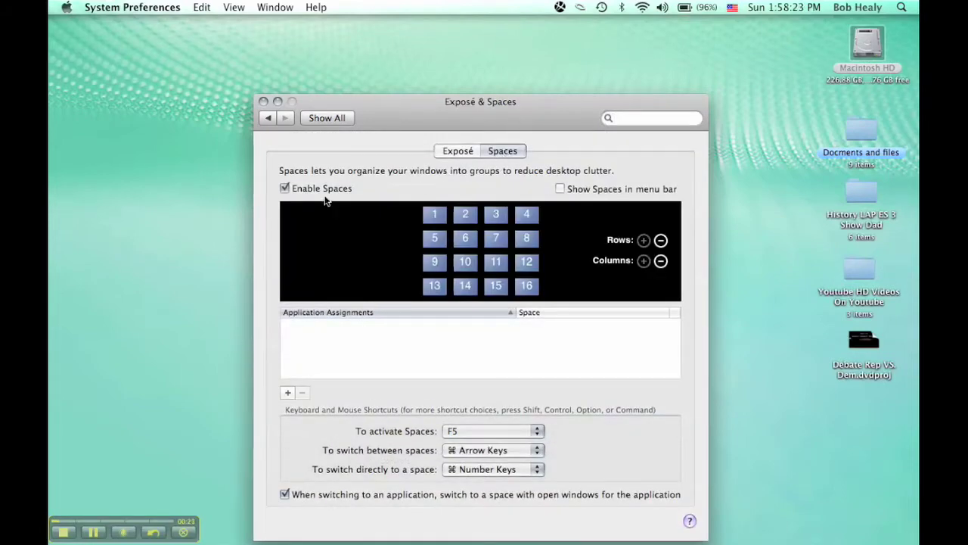
click(284, 189)
click(284, 189)
click(559, 189)
click(559, 189)
Step: Keep F5, ⌘ Arrow Keys and ⌘ Number Keys as Spaces shortcuts, then move the window up
click(454, 433)
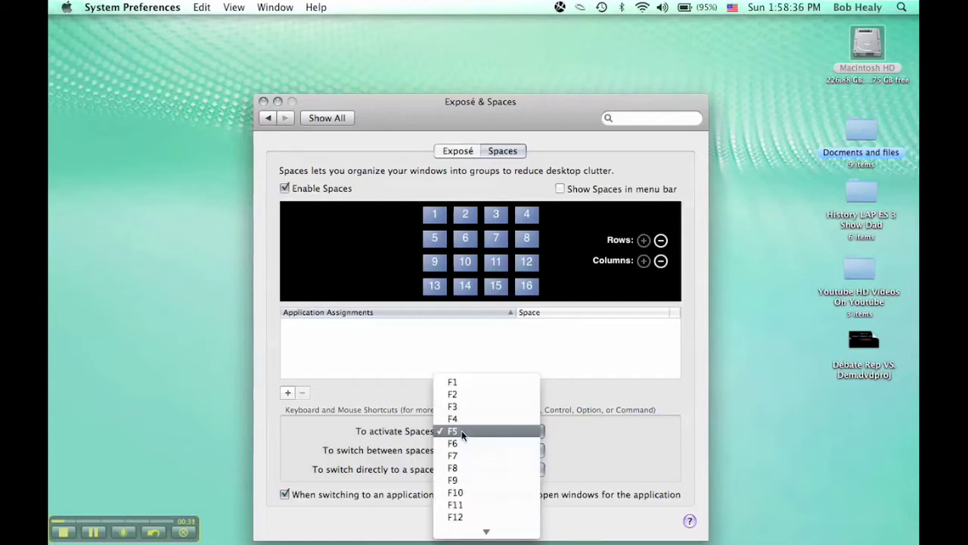
click(463, 435)
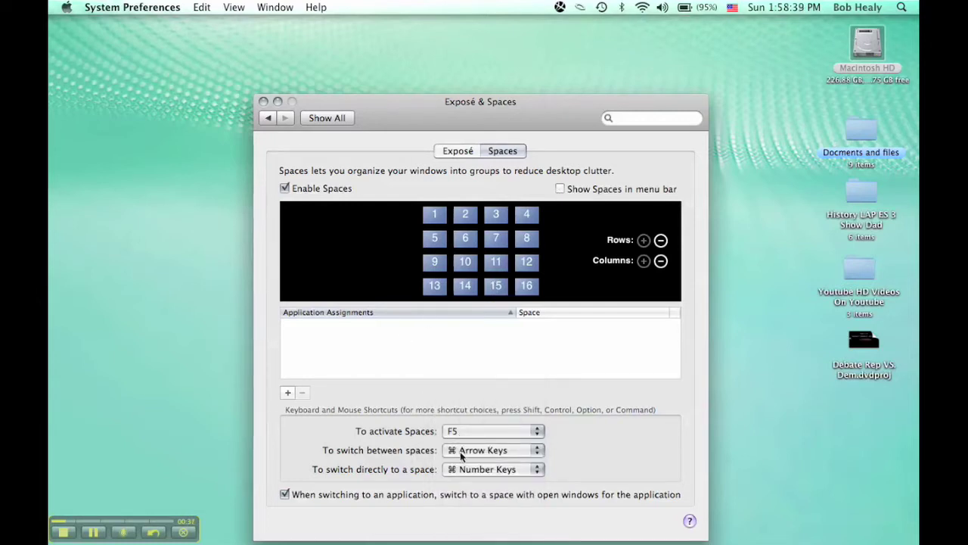
click(457, 451)
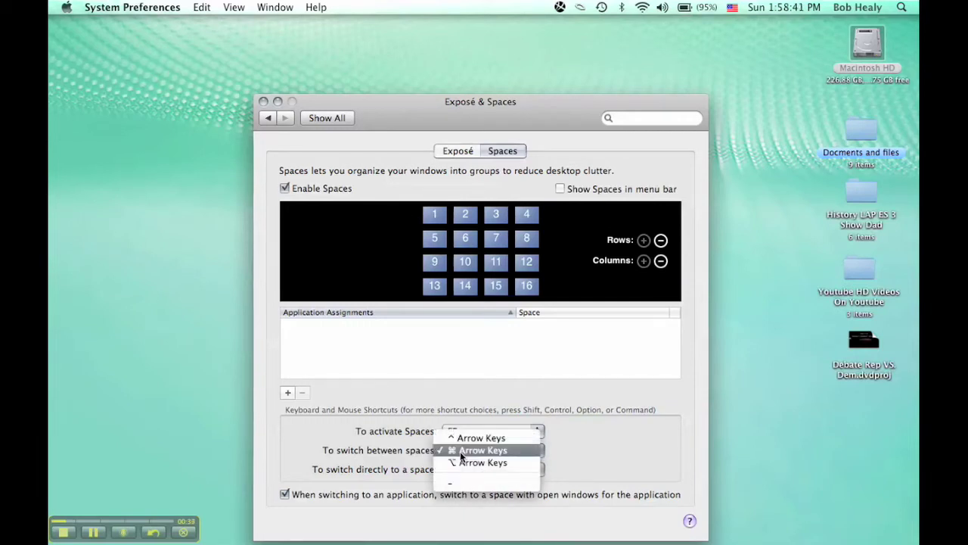
click(469, 450)
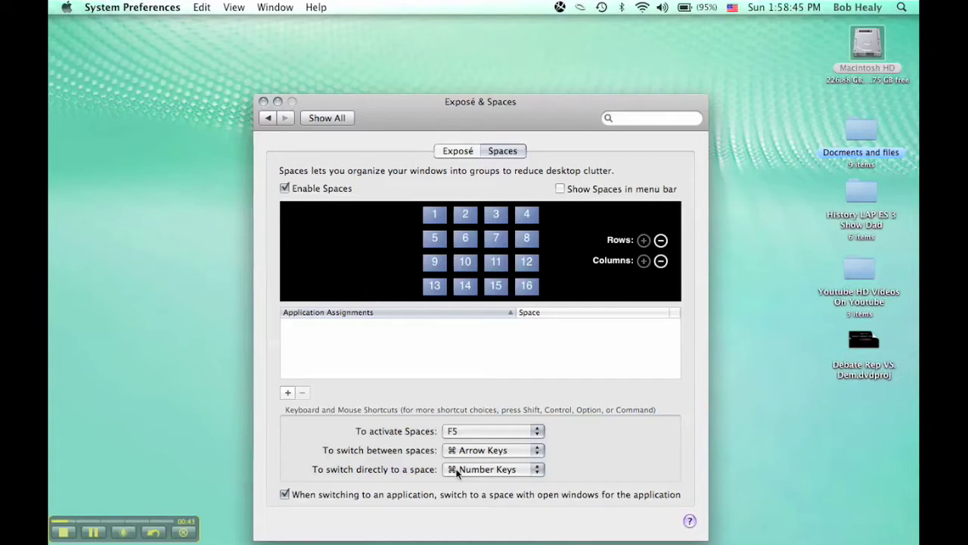
click(457, 470)
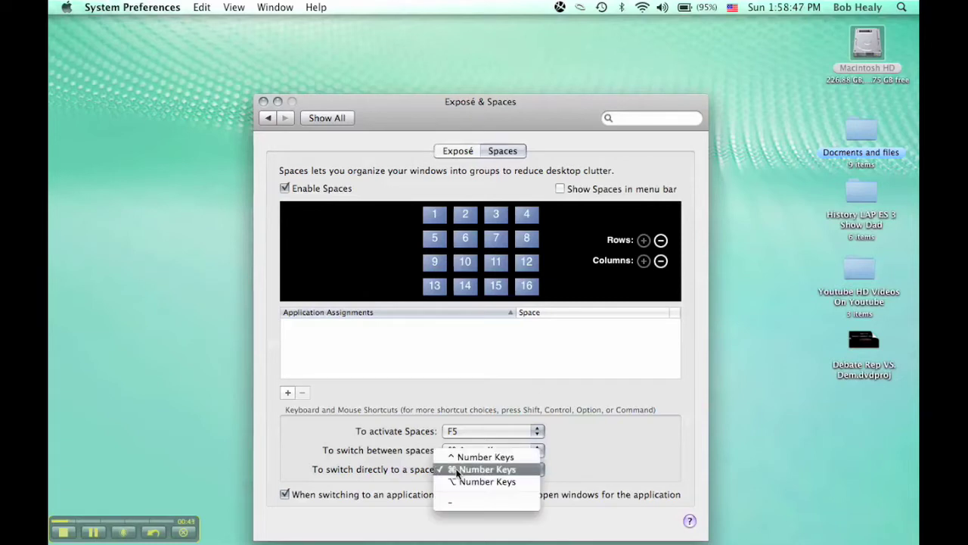
click(457, 470)
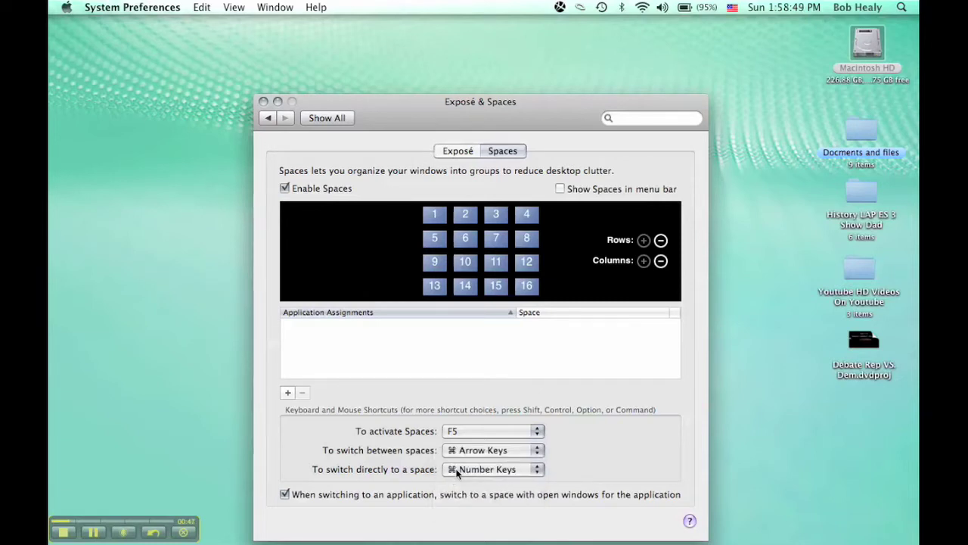
drag(415, 109, 413, 79)
mouse_move(142, 532)
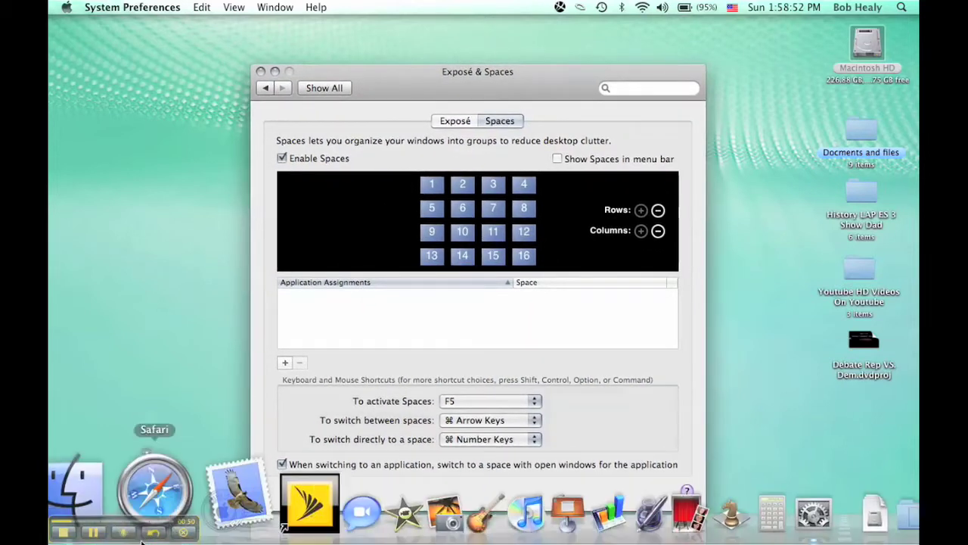
Step: Launch Safari, iTunes and Keynote from the Dock
click(148, 496)
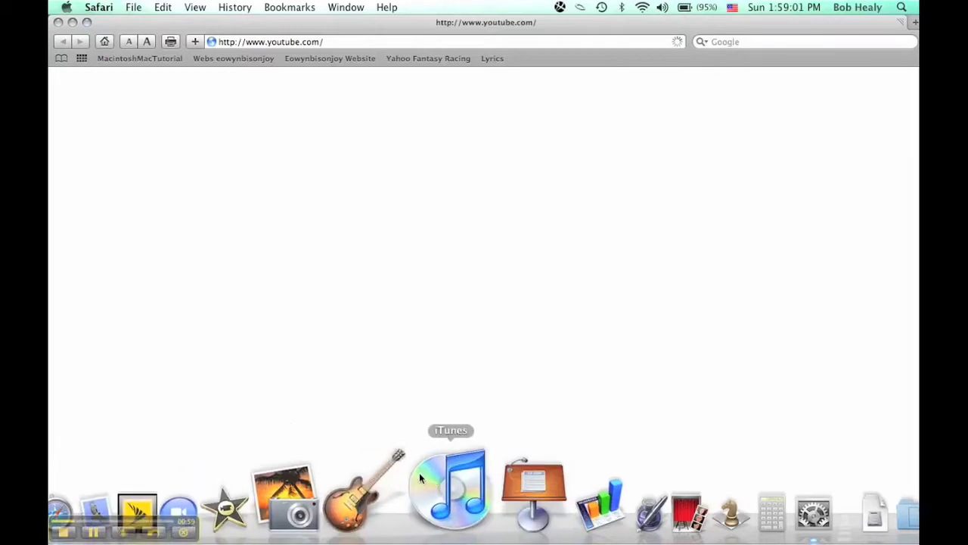
click(430, 476)
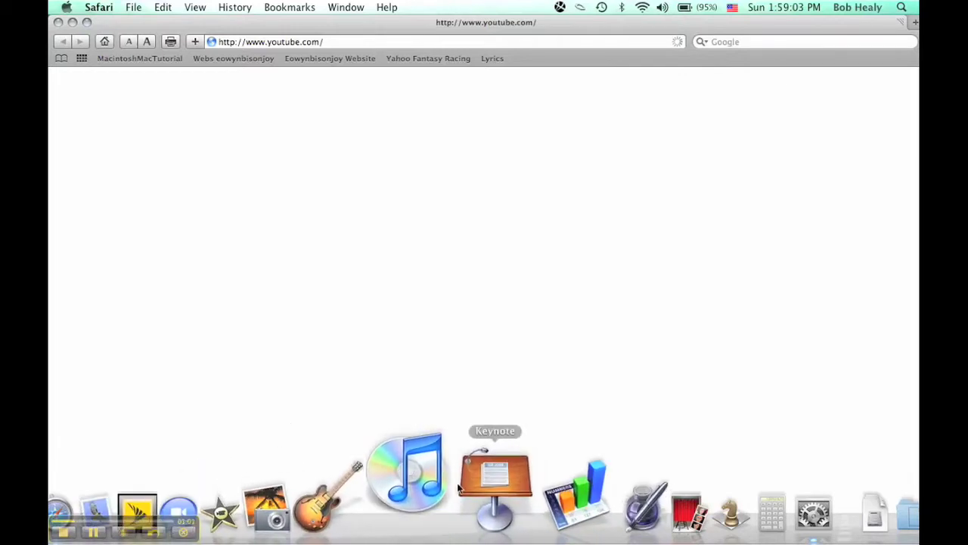
click(475, 493)
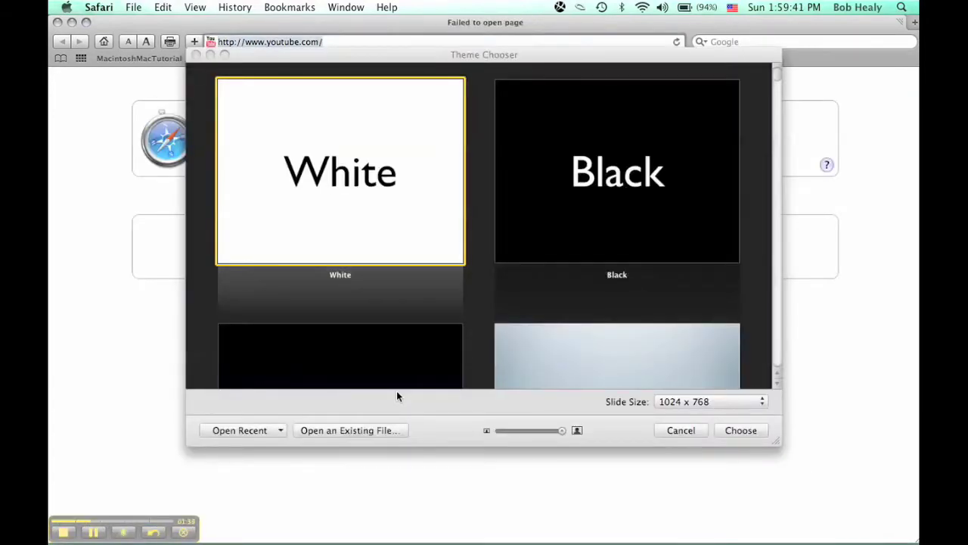
Step: Run a Google search for 'beavers' in Safari
key(F8)
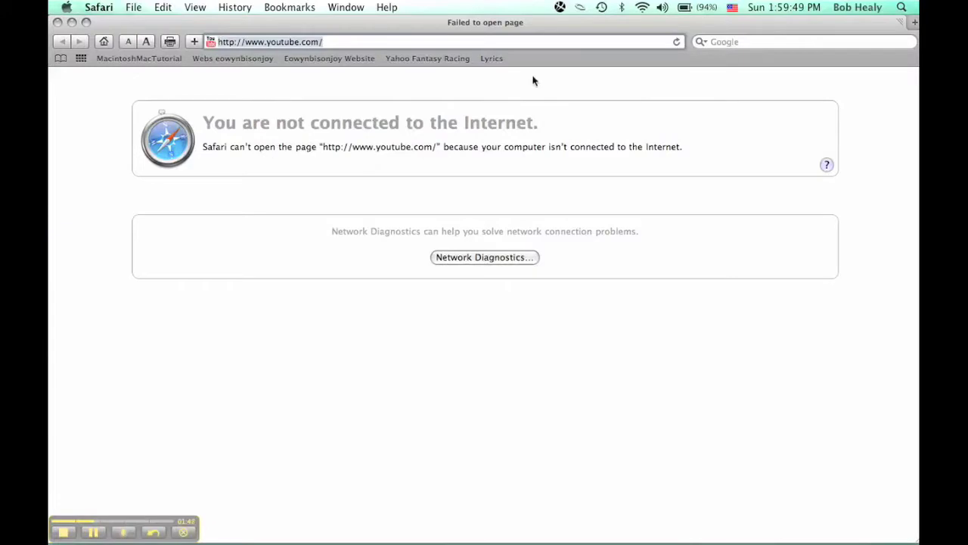
click(760, 38)
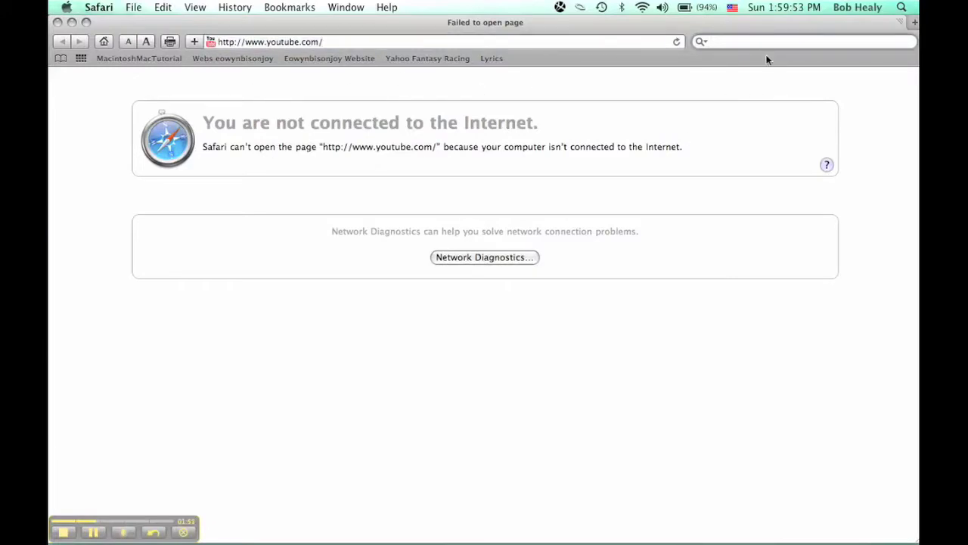
text(beaverd)
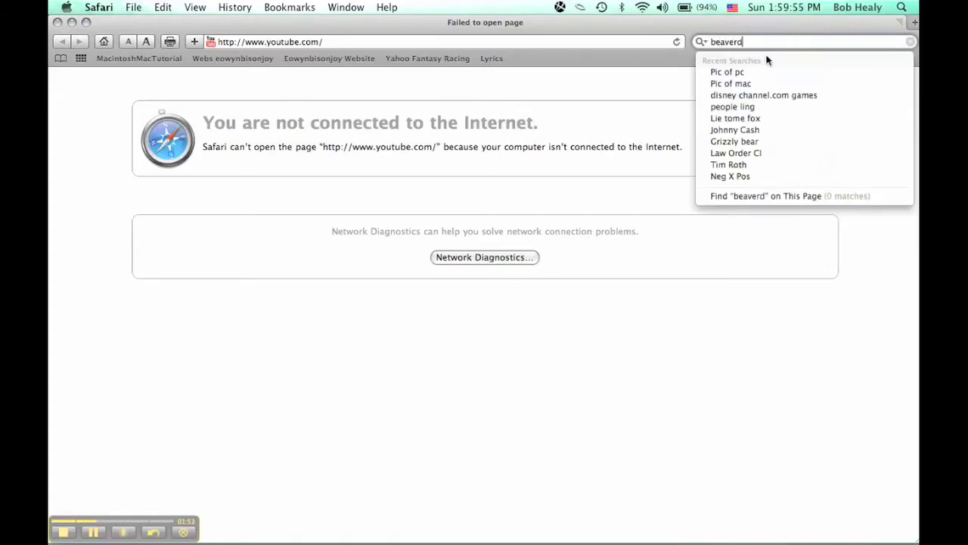
key(BackSpace)
text(s)
key(Return)
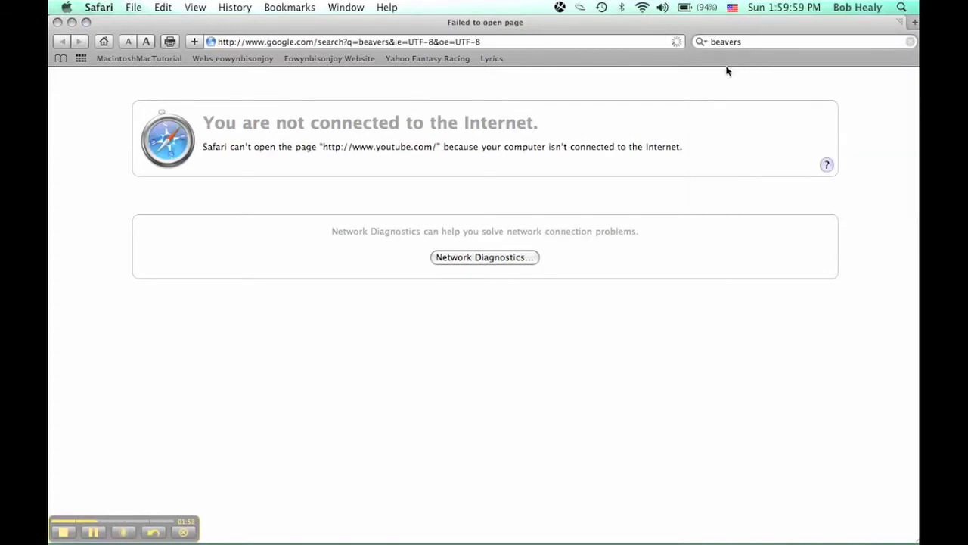
Step: Switch spaces with Control+Right through iTunes and Keynote toward System Preferences
key(ctrl+Right)
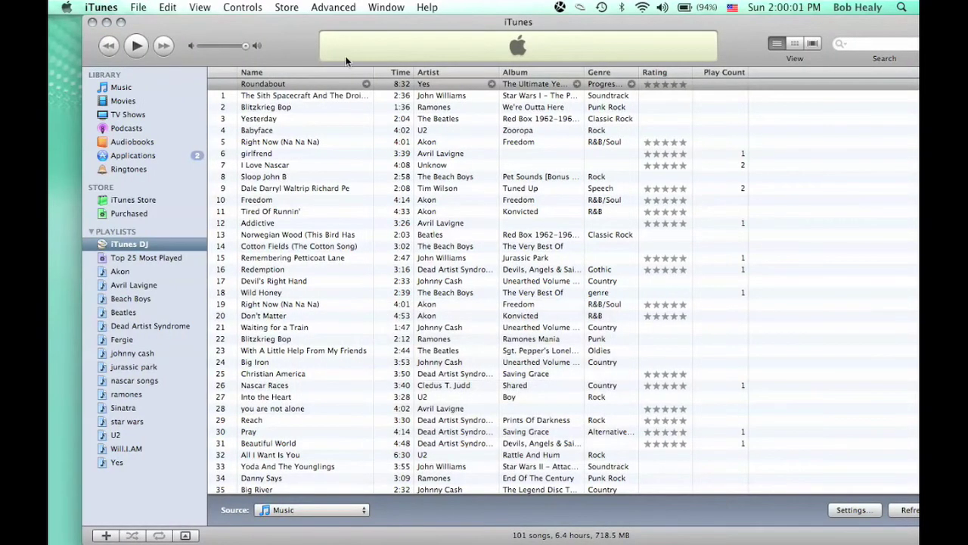
key(ctrl+Right)
key(ctrl+Right)
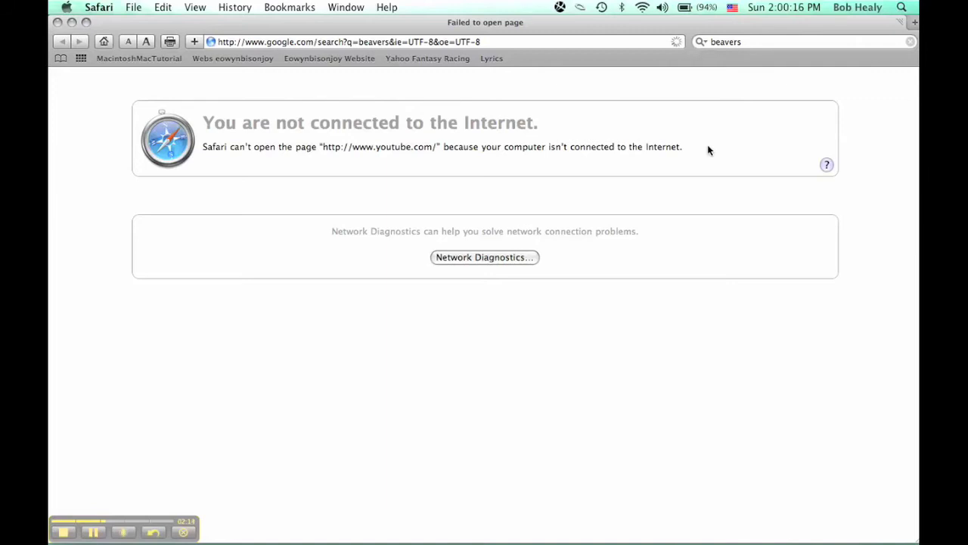
key(ctrl+Right)
key(ctrl+Right)
key(ctrl+Right)
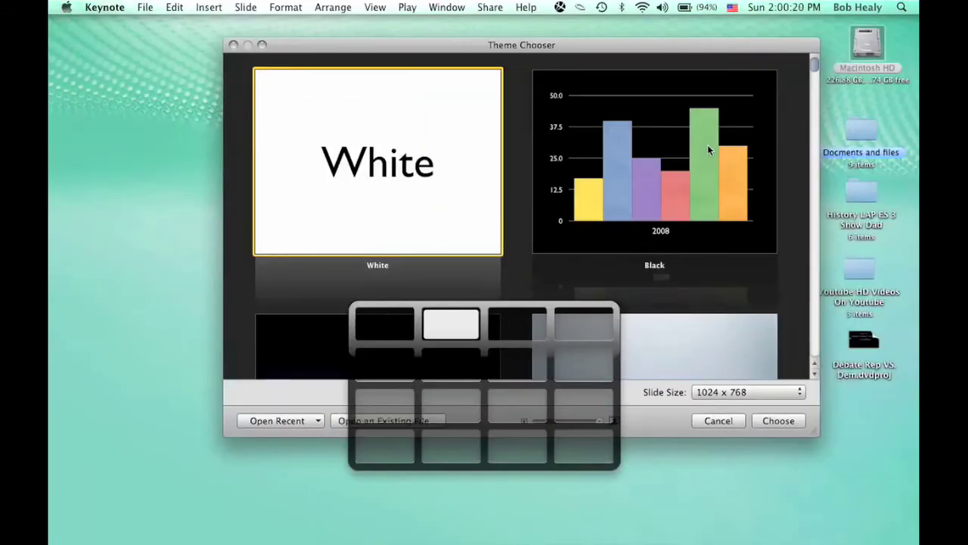
Step: Move between the Finder desktop and Safari spaces with Control+arrow keys
key(ctrl+Right)
key(ctrl+Right)
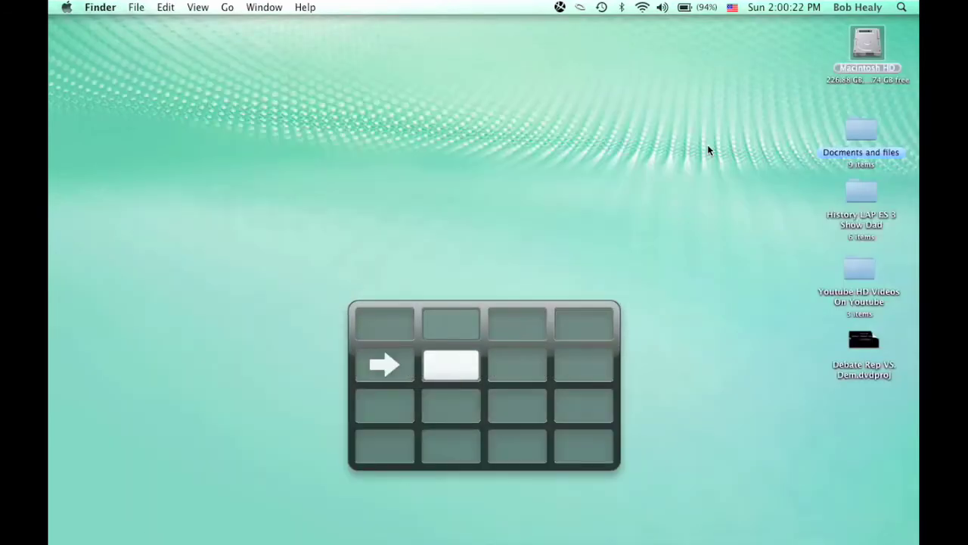
key(ctrl+Down)
key(ctrl+Right)
key(ctrl+Right)
key(ctrl+Right)
key(ctrl+Up)
key(ctrl+Up)
key(ctrl+Up)
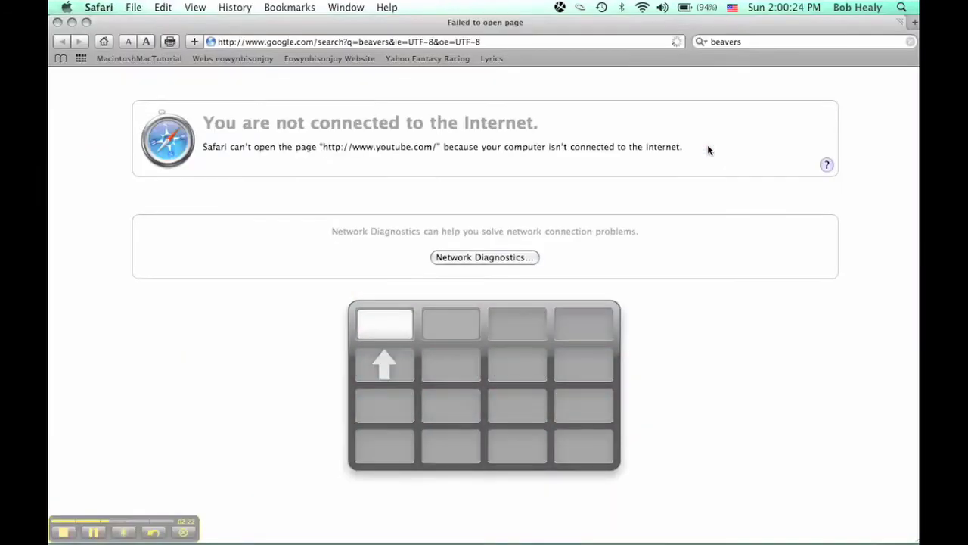
key(ctrl+Down)
key(ctrl+Down)
key(ctrl+Down)
key(ctrl+Up)
key(ctrl+Up)
key(ctrl+Up)
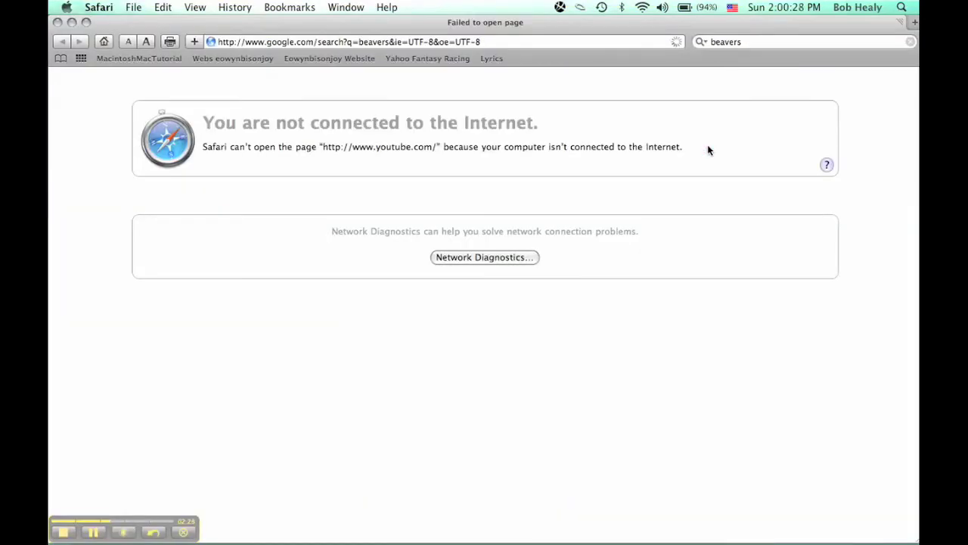
key(ctrl+Up)
Step: Cycle through the iTunes and Keynote spaces, hiding apps with ⌘H, ending on System Preferences
key(ctrl+Right)
key(ctrl+Right)
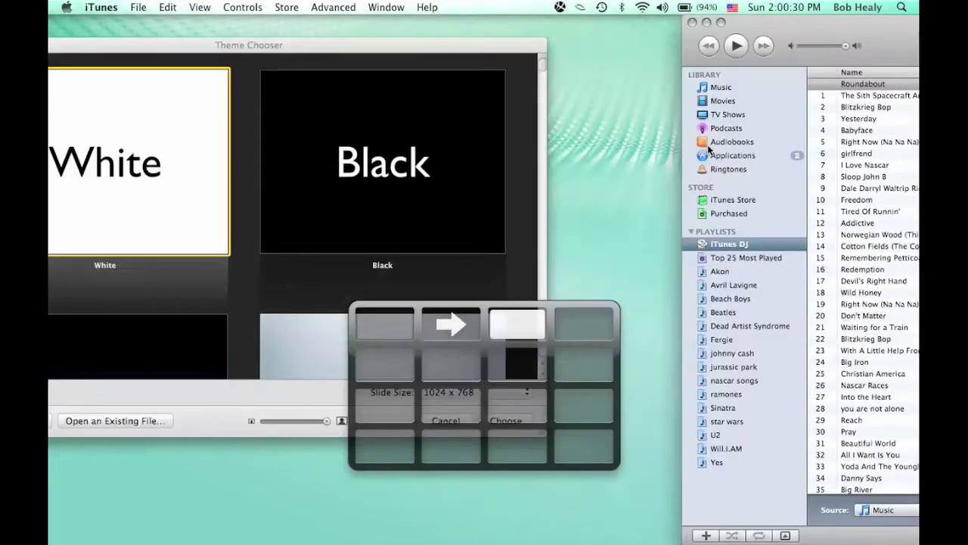
key(ctrl+Right)
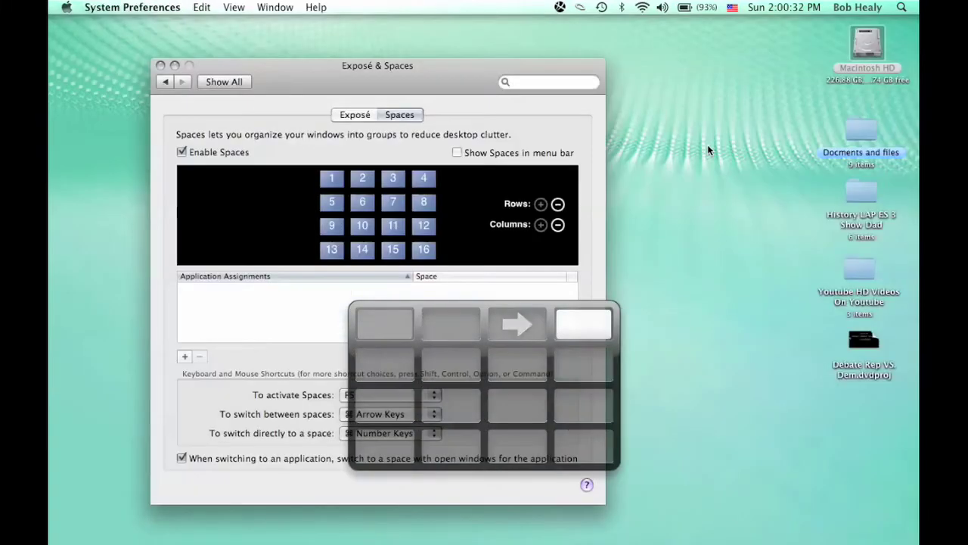
key(ctrl+Right)
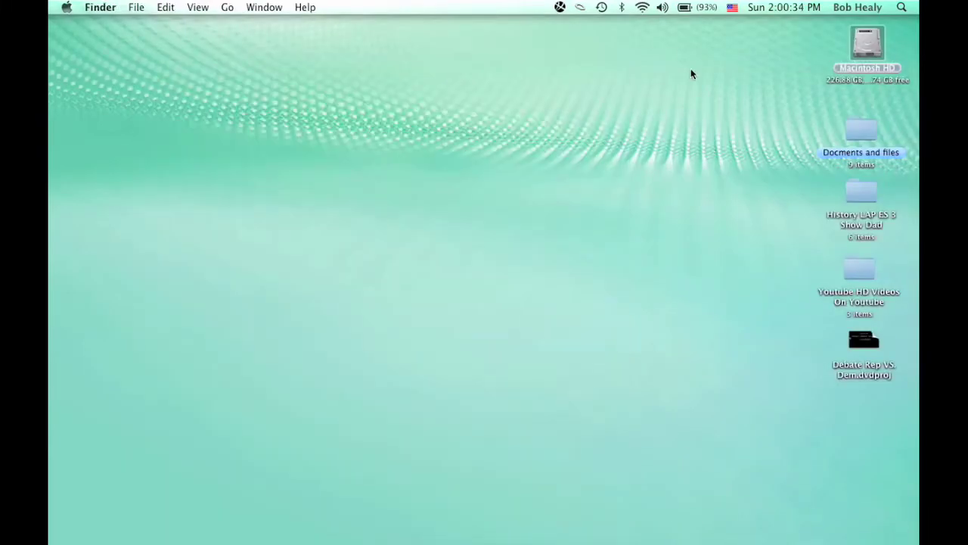
key(ctrl+Up)
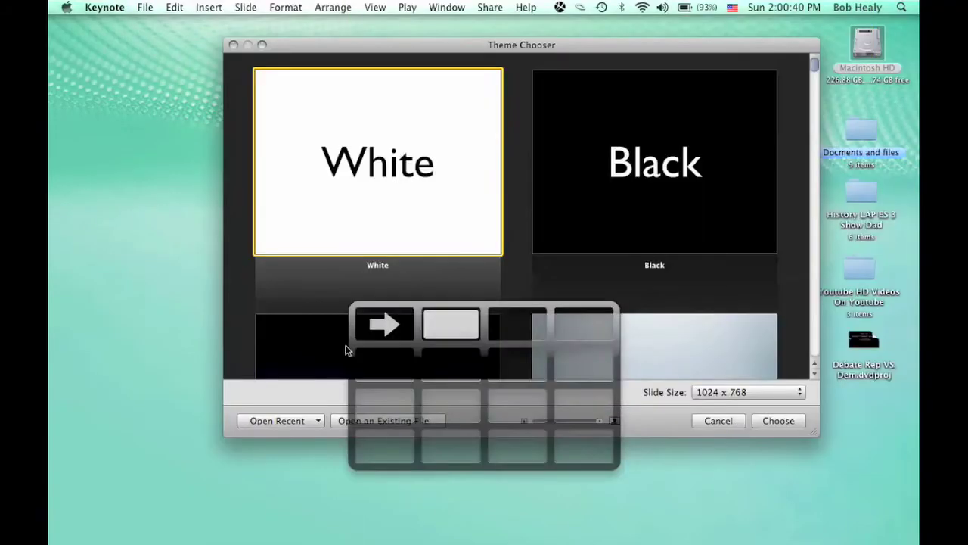
key(super+h)
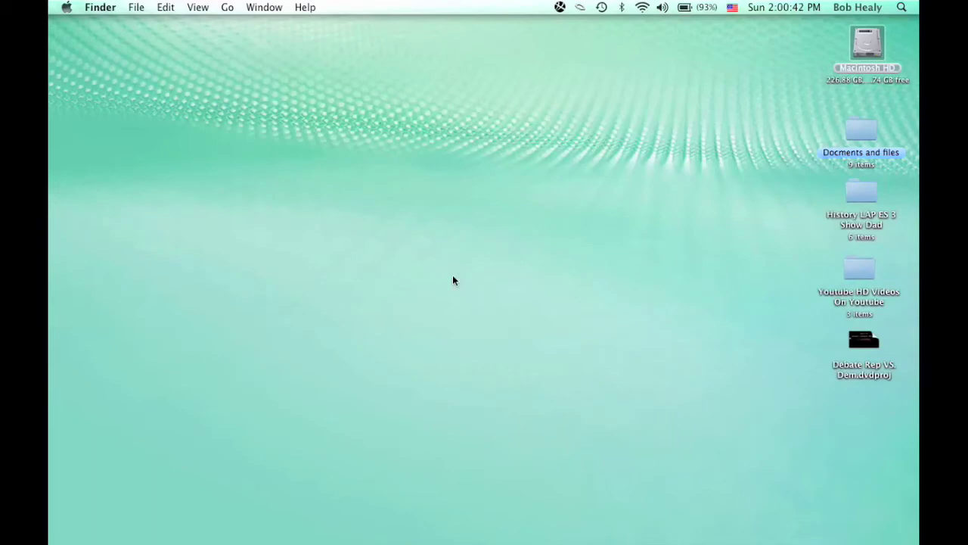
key(ctrl+Right)
key(super+h)
key(ctrl+Right)
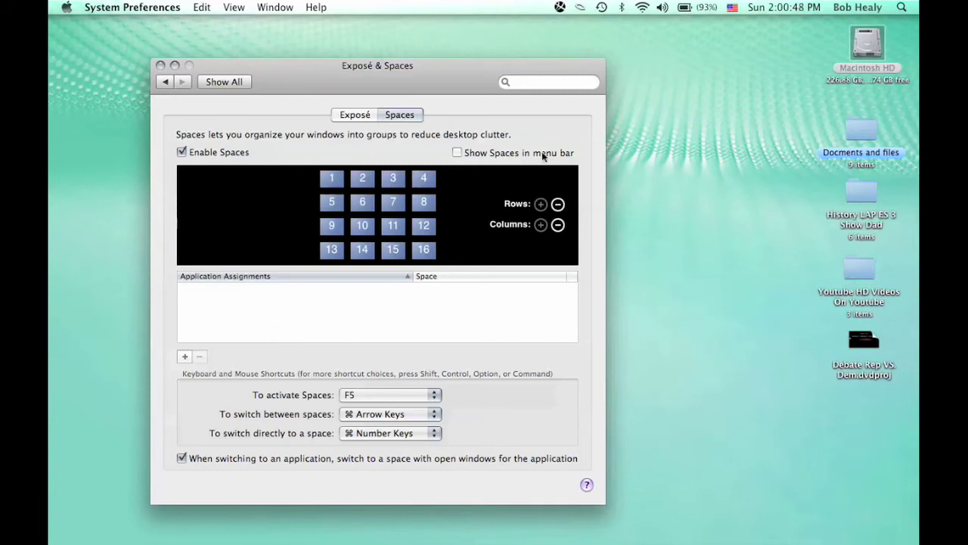
Step: Shrink the Spaces grid to a single column of two spaces
click(557, 224)
click(557, 224)
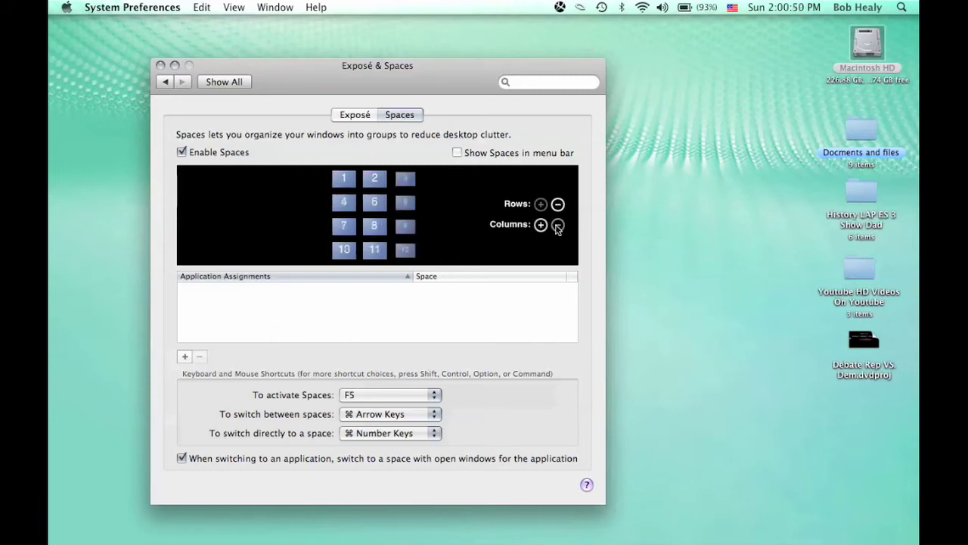
click(558, 224)
click(558, 204)
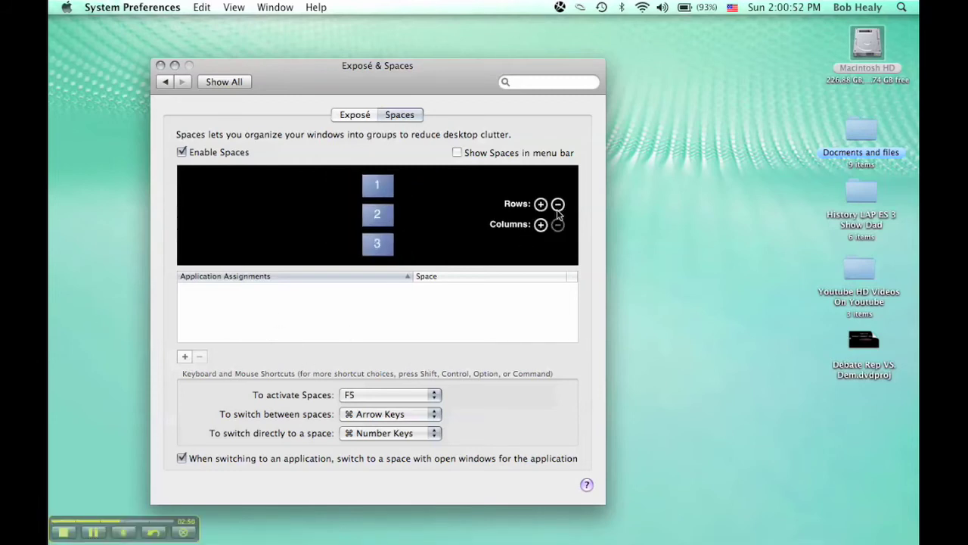
click(558, 205)
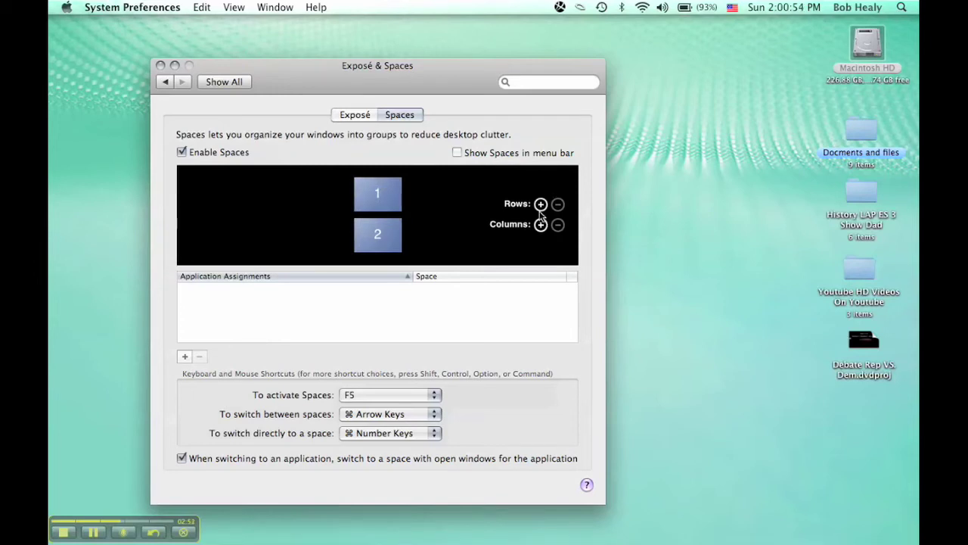
Step: Restore the grid to 4 rows by 4 columns and show the Exposé settings
click(540, 204)
click(540, 204)
click(540, 225)
click(540, 224)
click(540, 225)
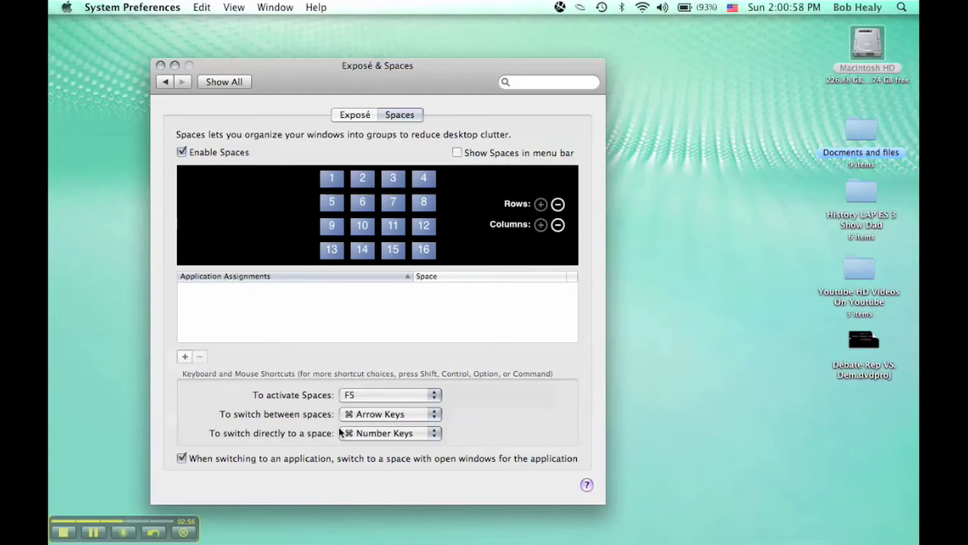
click(342, 114)
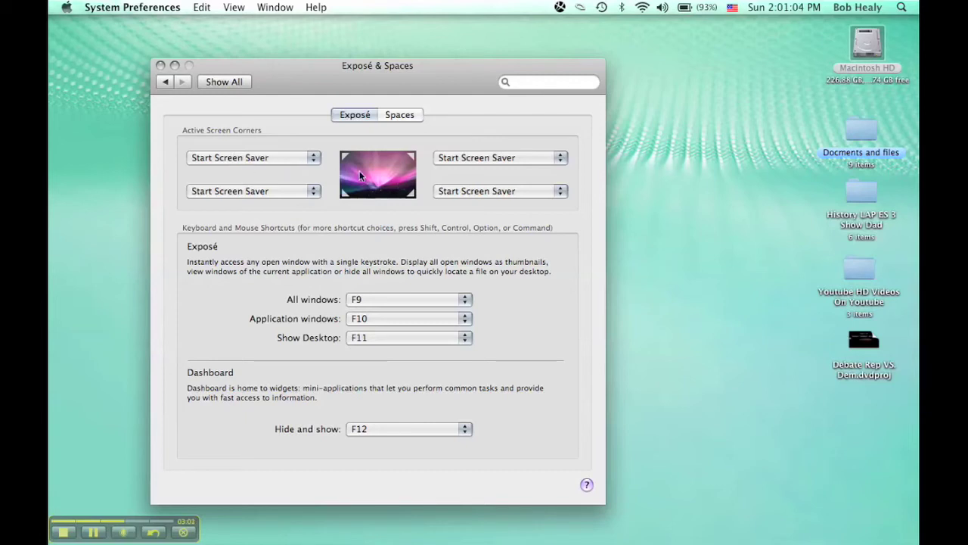
click(244, 164)
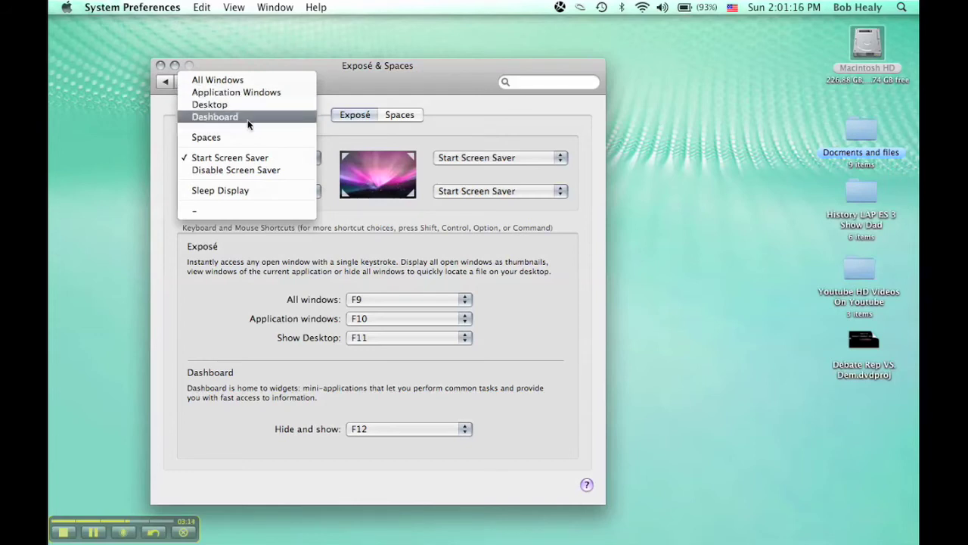
click(224, 161)
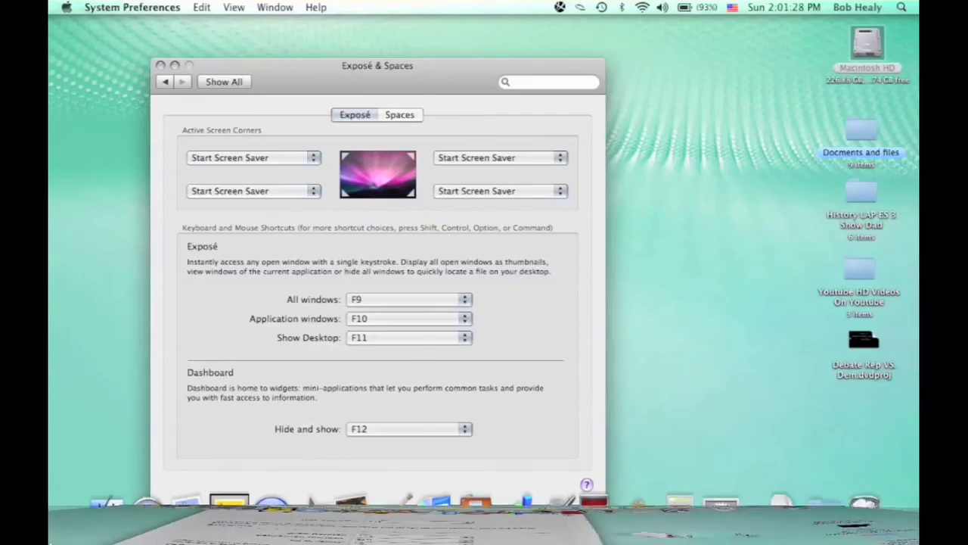
mouse_move(106, 541)
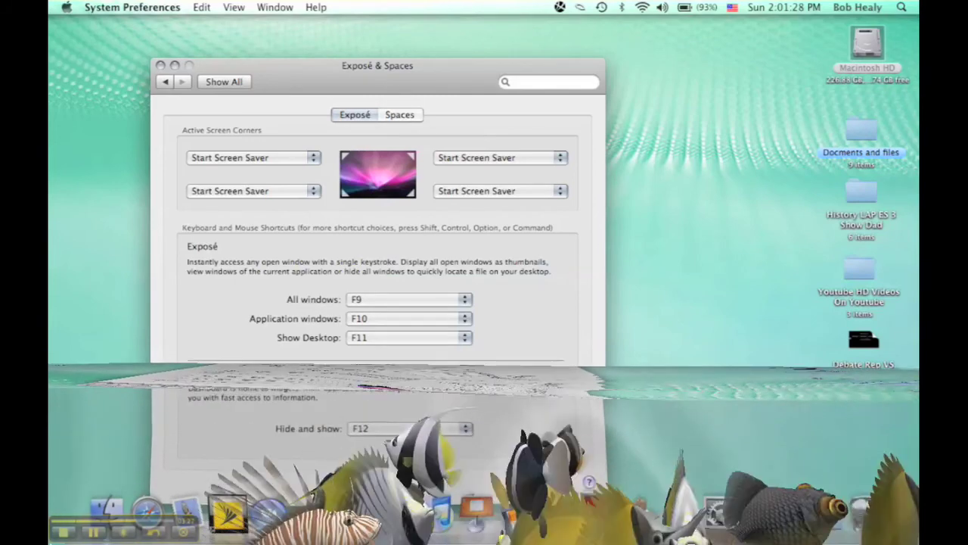
mouse_move(51, 483)
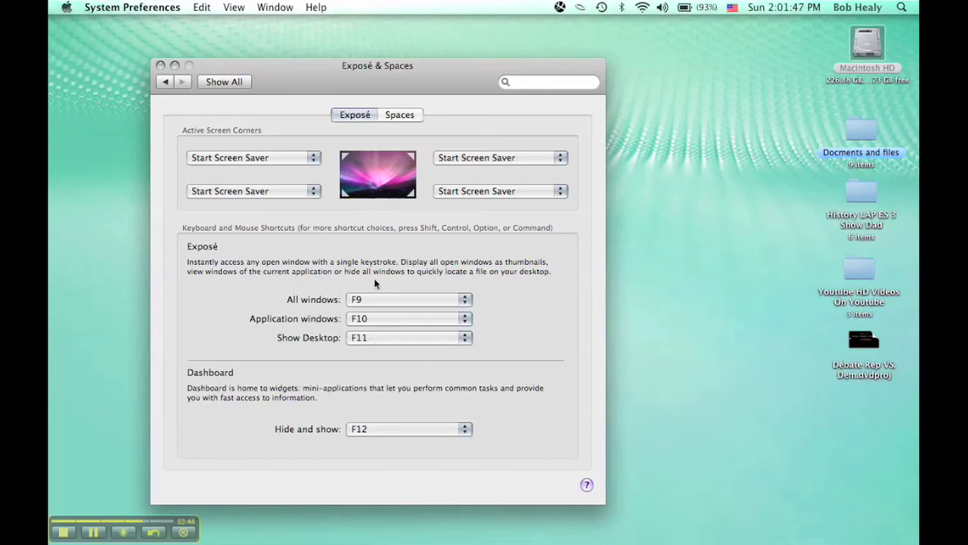
Step: Keep F9 for All windows, return to the preferences overview and centre the window
click(380, 303)
click(380, 303)
click(164, 83)
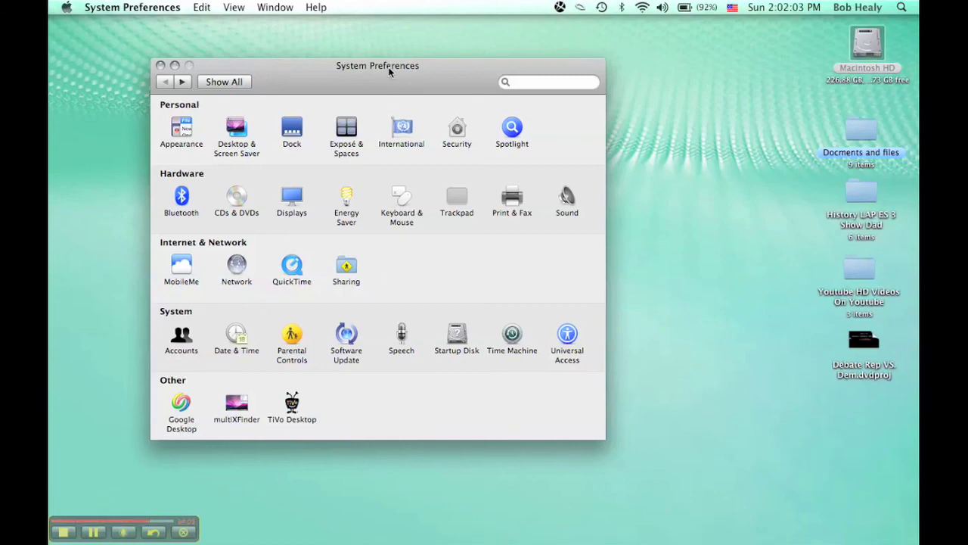
drag(388, 67, 500, 71)
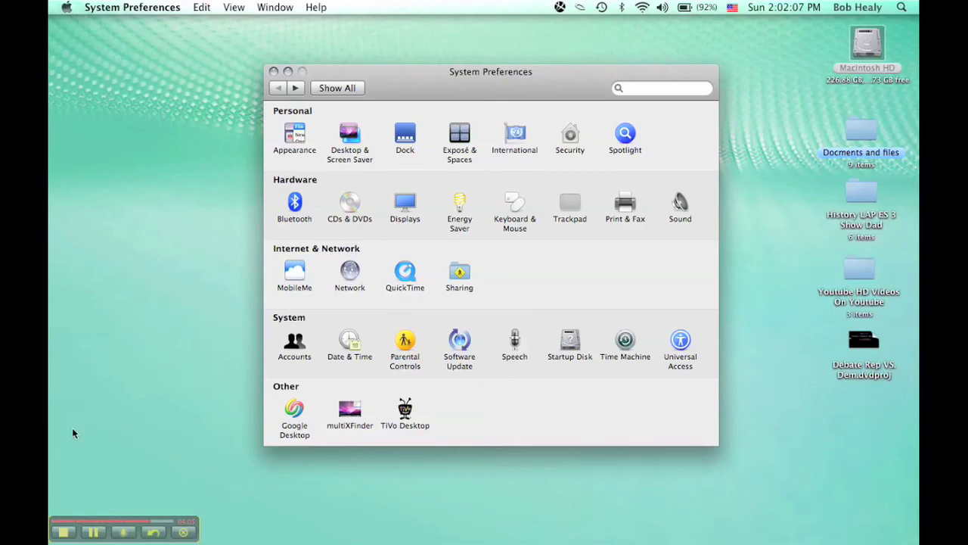